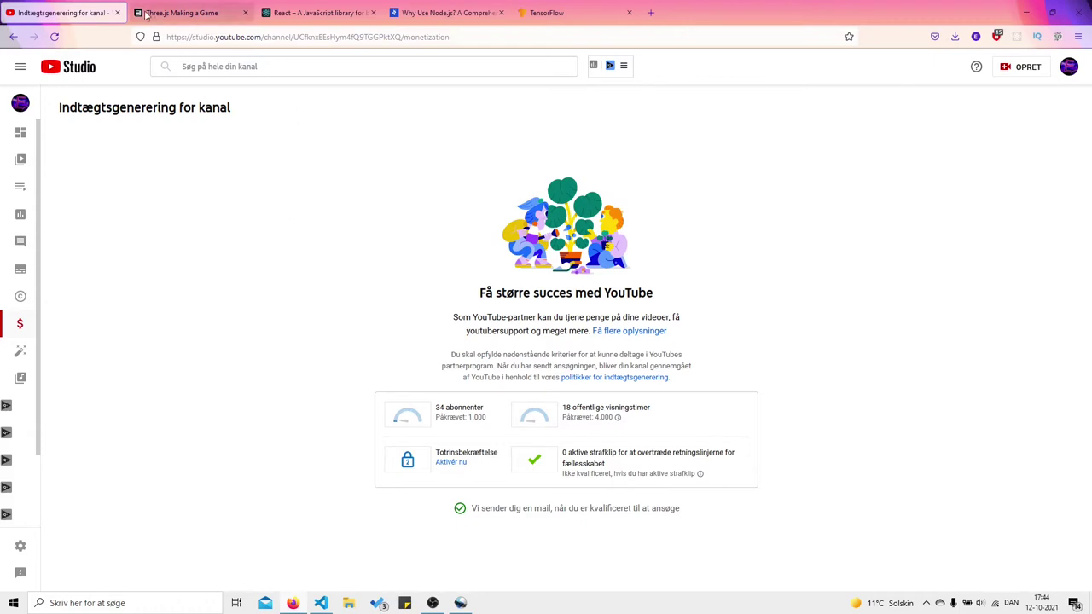
# Switch from YouTube Studio to the Three.js 'Making a Game' article tab.
pyautogui.click(192, 12)
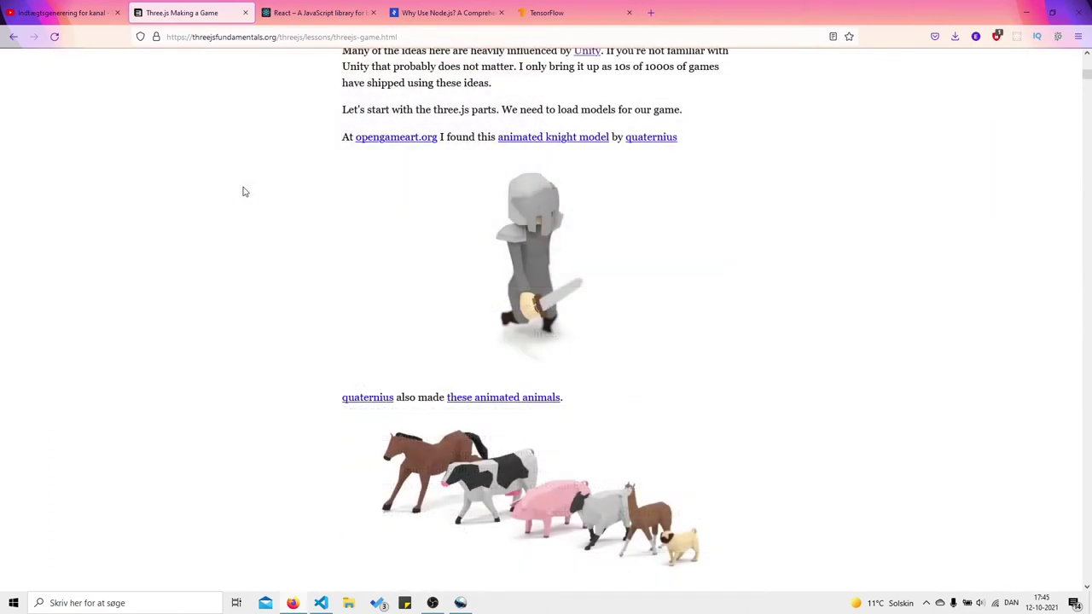
pyautogui.scroll(10, 242, 191)
pyautogui.scroll(3, 342, 171)
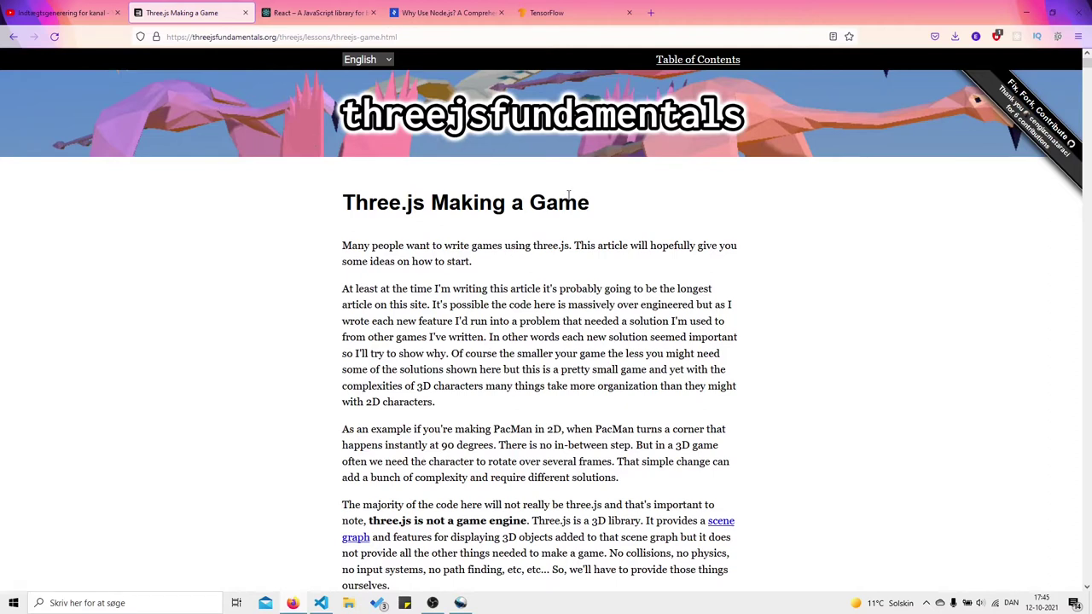
pyautogui.scroll(-3, 350, 321)
pyautogui.scroll(3, 333, 256)
pyautogui.scroll(-10, 350, 281)
pyautogui.scroll(-5, 347, 299)
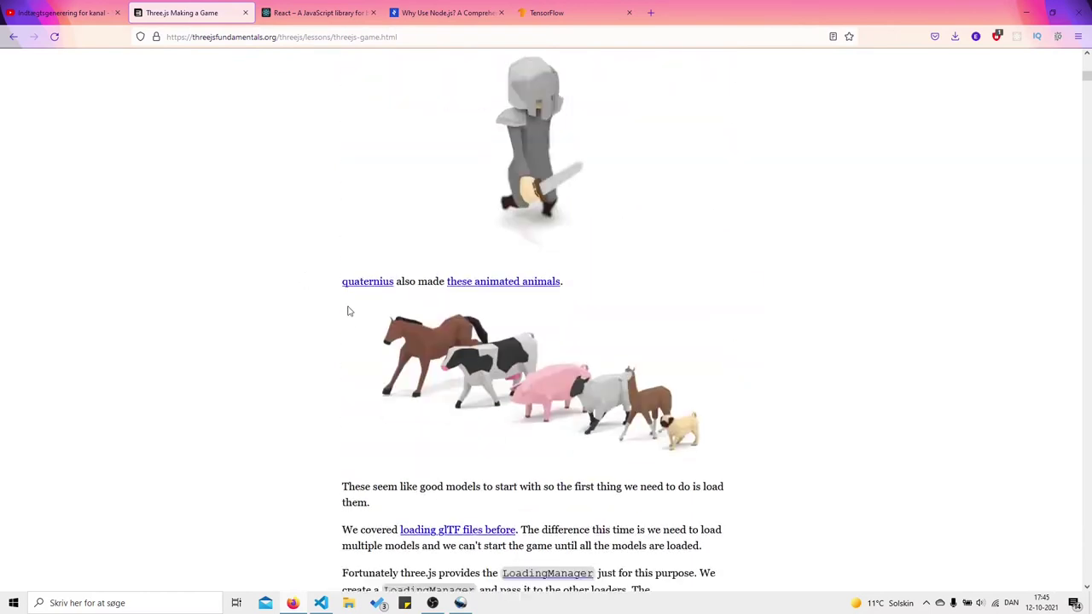
pyautogui.scroll(-8, 347, 300)
pyautogui.scroll(-8, 346, 300)
pyautogui.scroll(-8, 291, 303)
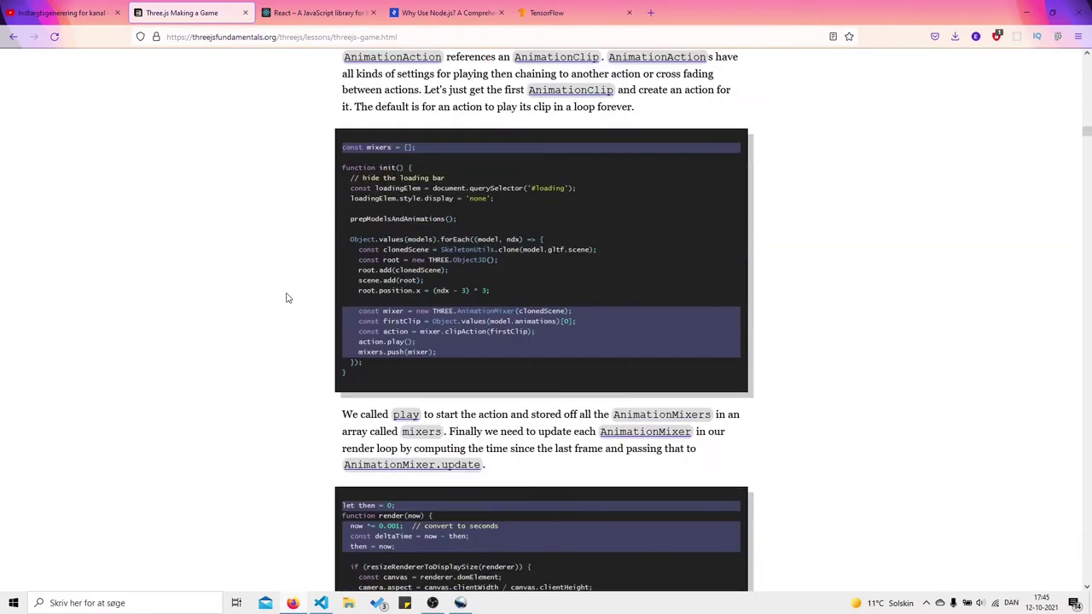
pyautogui.scroll(-8, 290, 303)
# Orbit the Three.js animated animal scene, then switch to the React homepage.
pyautogui.moveTo(568, 278); pyautogui.dragTo(836, 391)
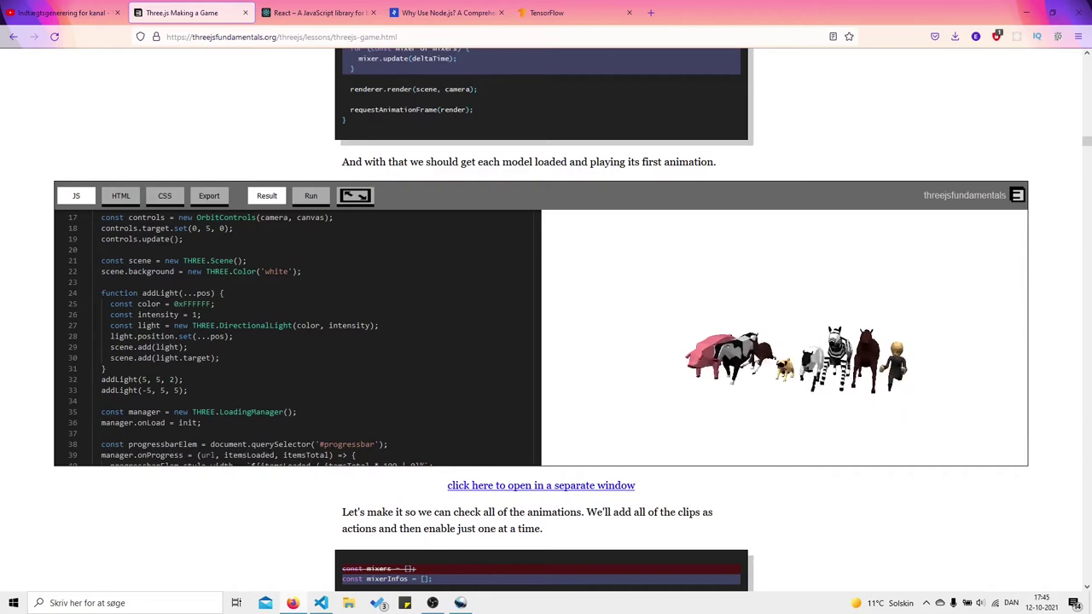
pyautogui.scroll(-8, 547, 341)
pyautogui.scroll(-8, 256, 341)
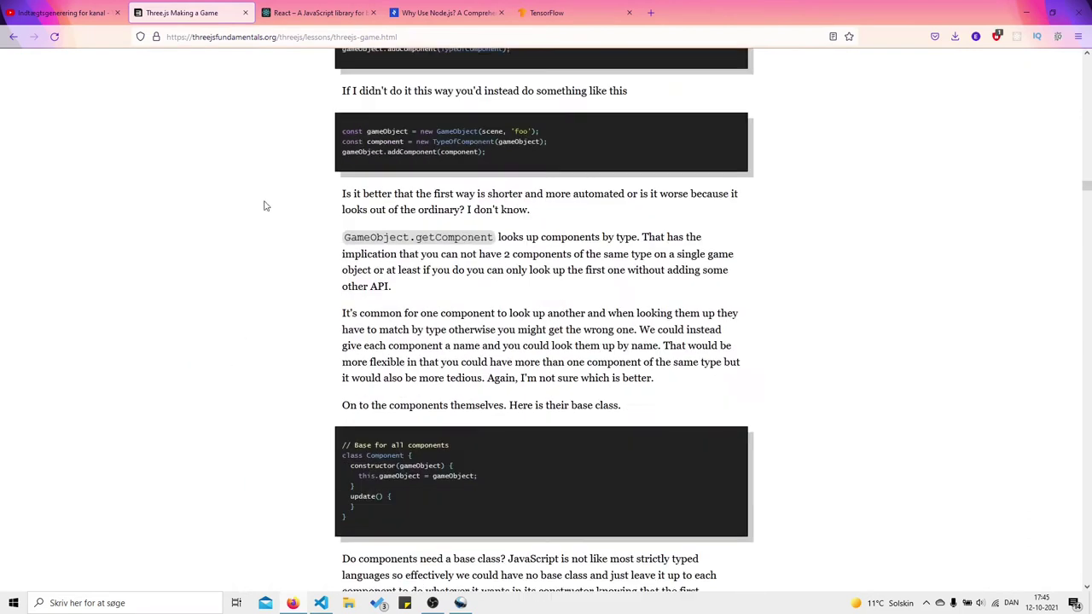
pyautogui.click(305, 13)
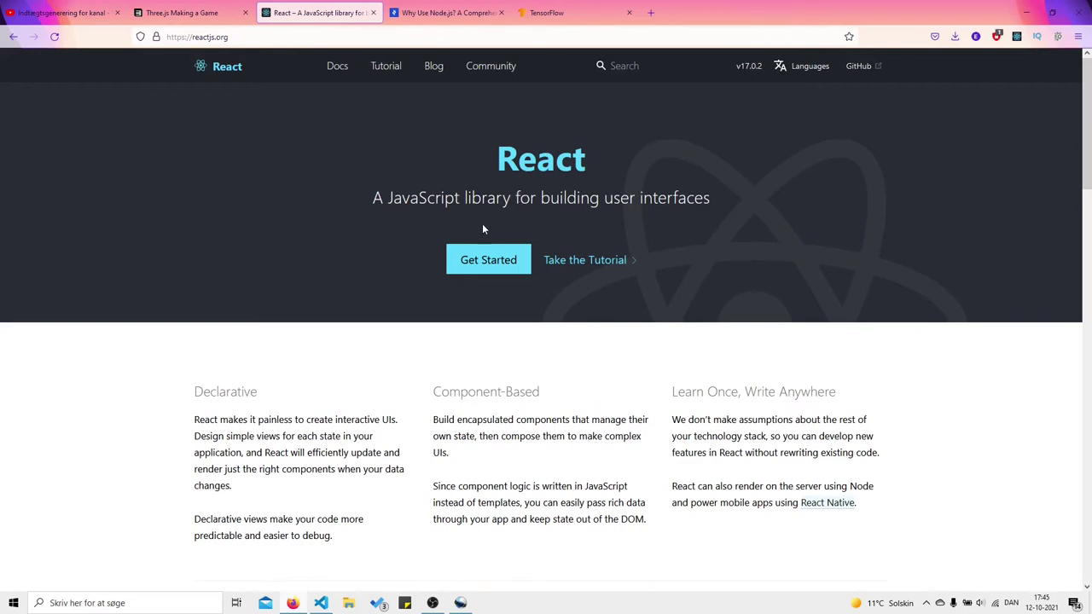
# Skim the React homepage, highlighting its heading, then move to the Node.js article.
pyautogui.moveTo(495, 154); pyautogui.dragTo(555, 158)
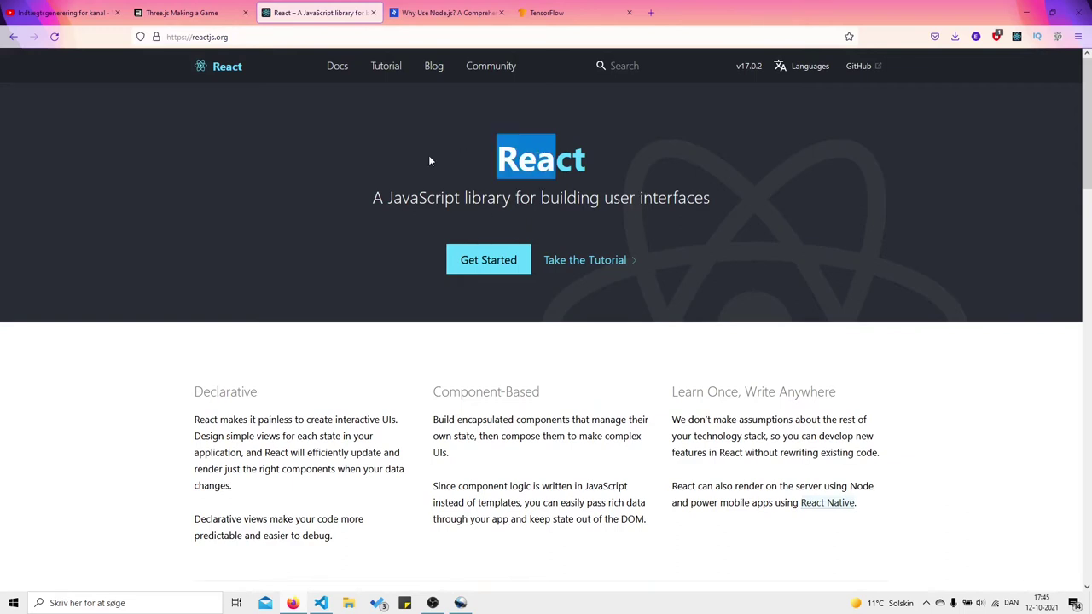
pyautogui.click(439, 13)
pyautogui.click(316, 13)
pyautogui.scroll(-10, 458, 328)
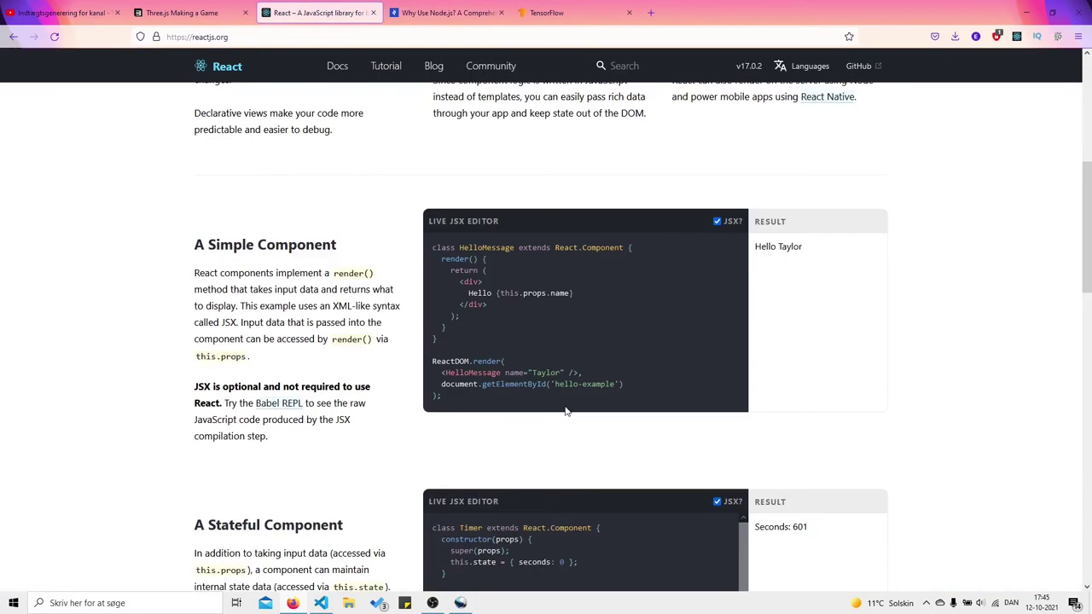
pyautogui.scroll(-10, 344, 336)
pyautogui.scroll(-10, 345, 335)
pyautogui.scroll(8, 345, 335)
pyautogui.scroll(3, 345, 336)
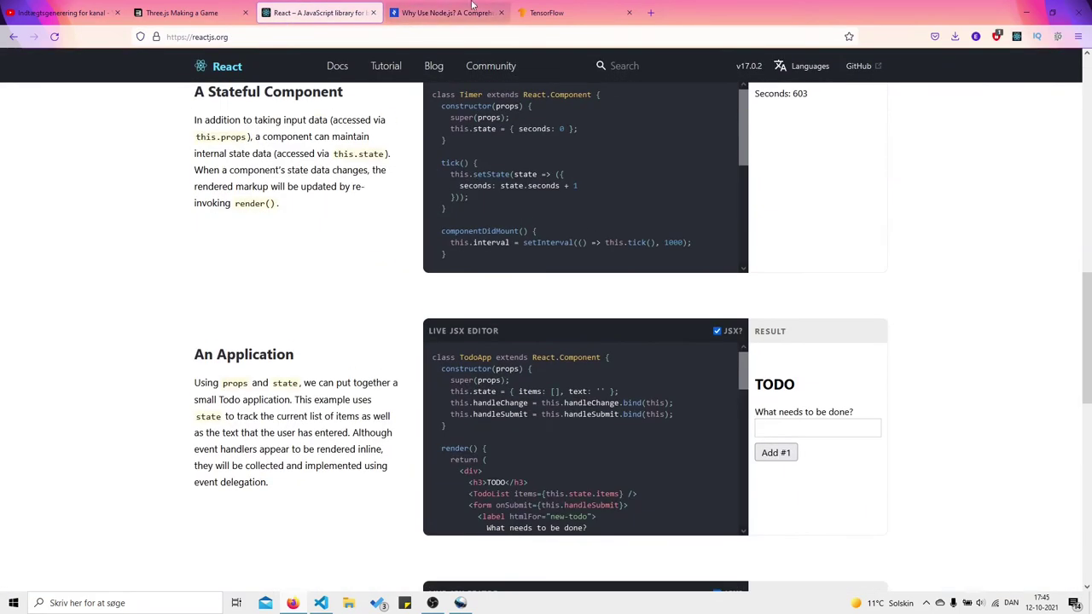
pyautogui.click(447, 13)
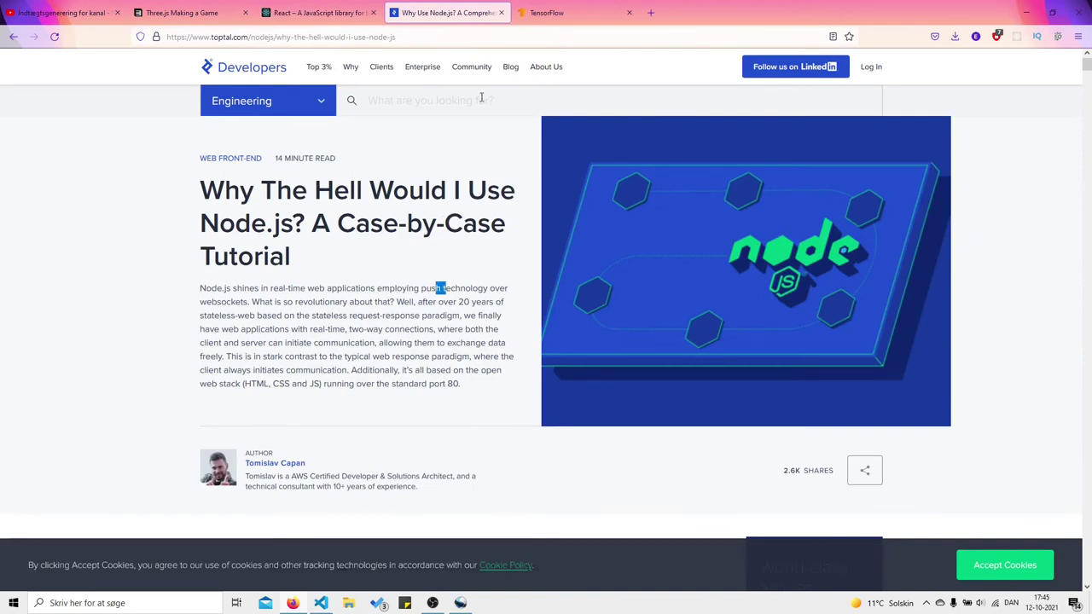
# Open the TensorFlow homepage and show its 'For JavaScript' description.
pyautogui.click(546, 13)
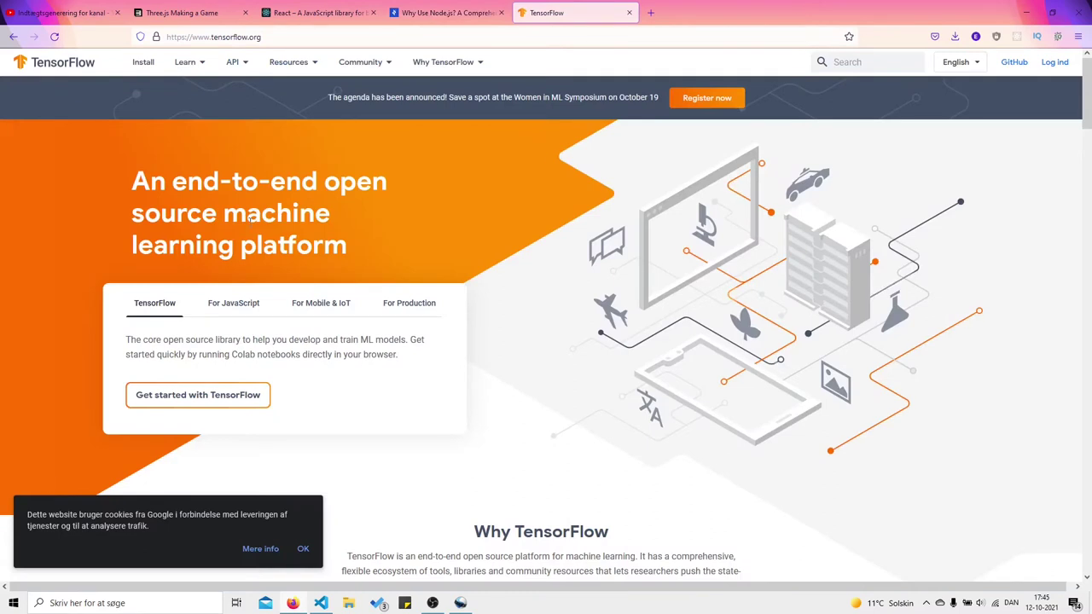
pyautogui.click(233, 306)
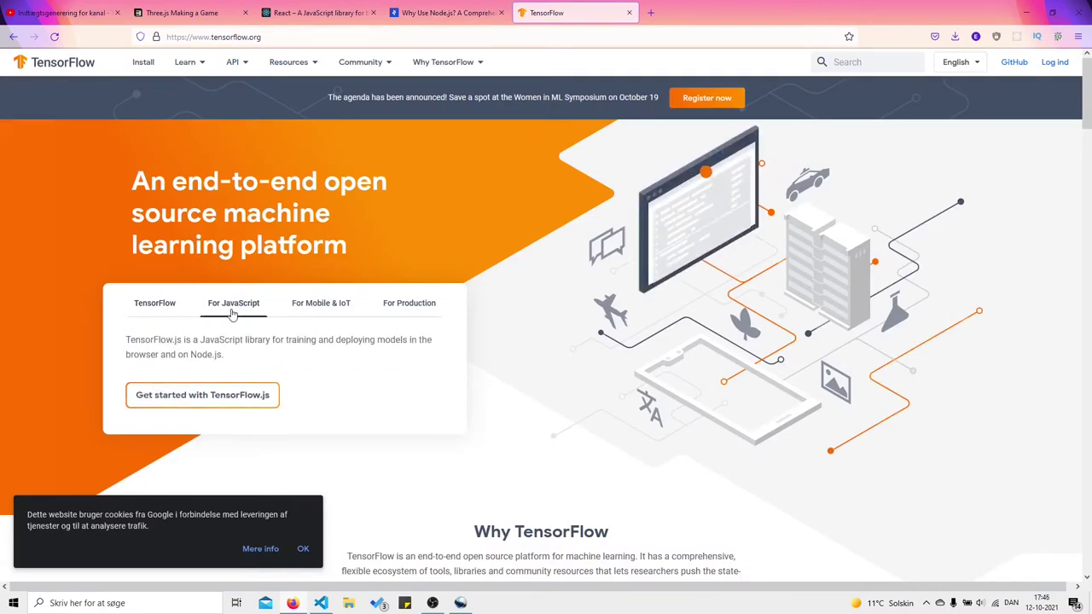
pyautogui.moveTo(126, 339); pyautogui.dragTo(339, 366)
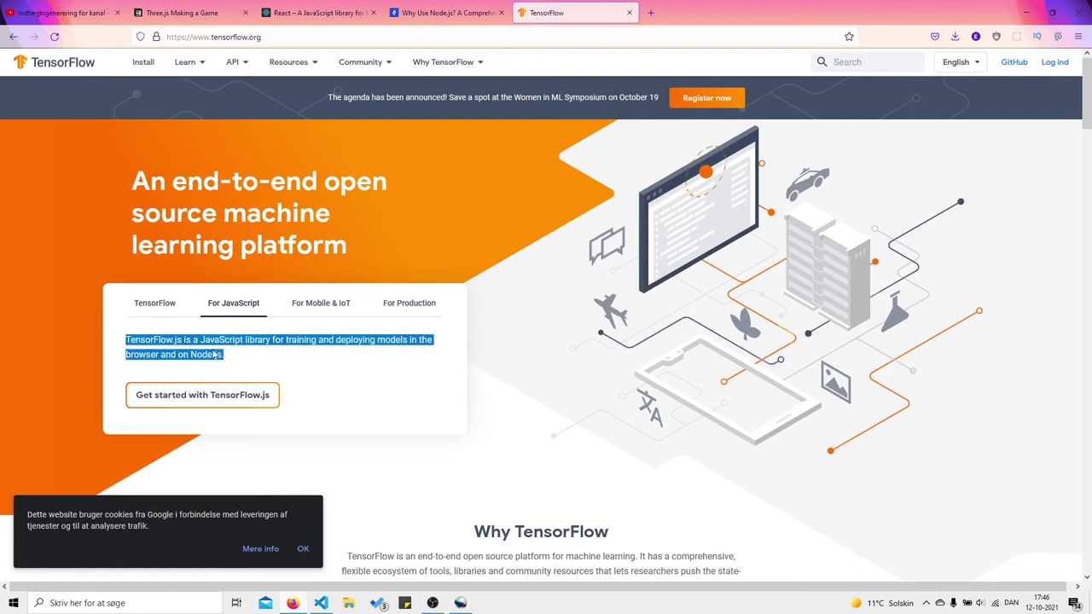
pyautogui.click(145, 353)
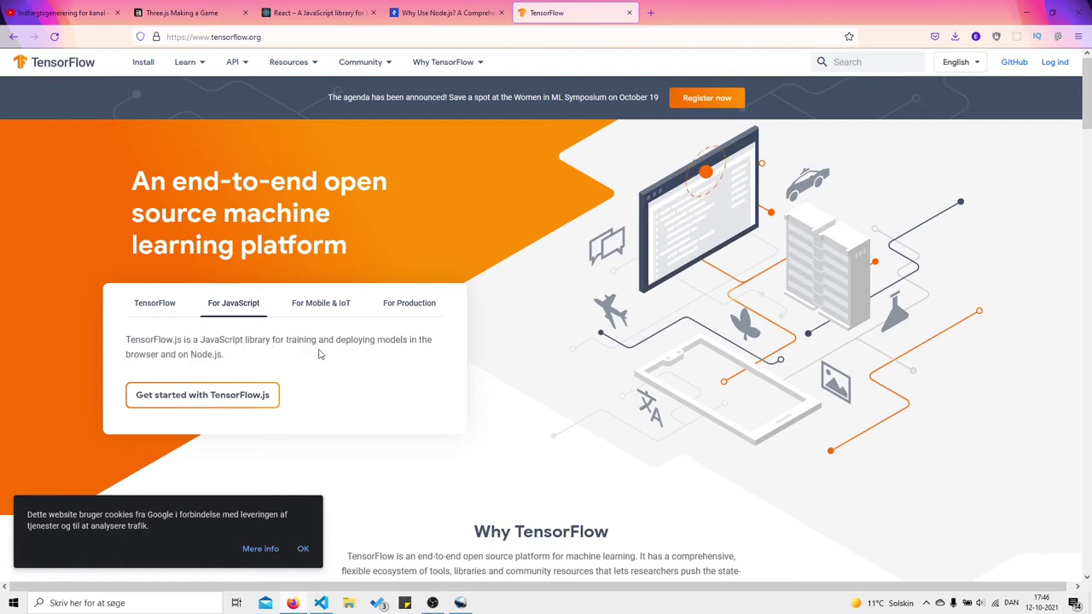
# Dismiss TensorFlow's cookie notice and bring up the OBS recording window.
pyautogui.moveTo(366, 339); pyautogui.dragTo(122, 256)
pyautogui.click(190, 355)
pyautogui.scroll(-4, 443, 312)
pyautogui.scroll(-3, 443, 312)
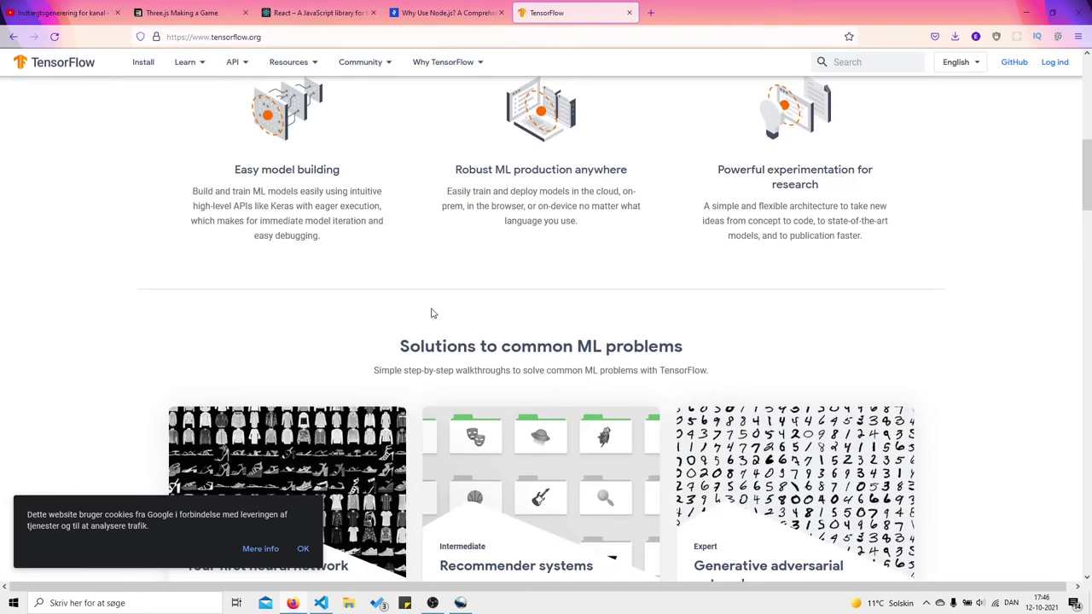
pyautogui.scroll(-8, 453, 313)
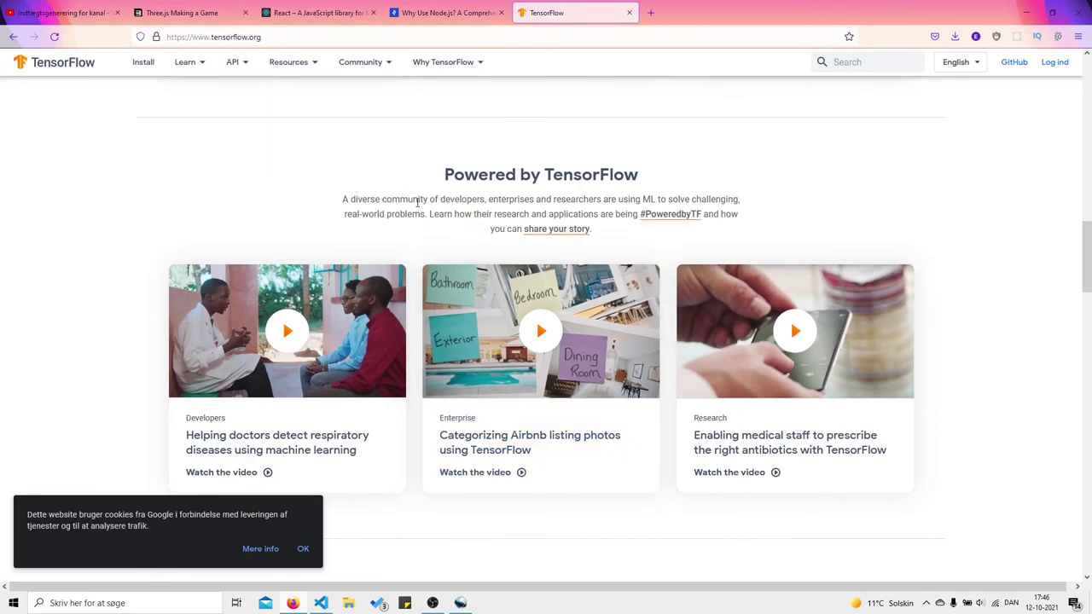
pyautogui.click(303, 549)
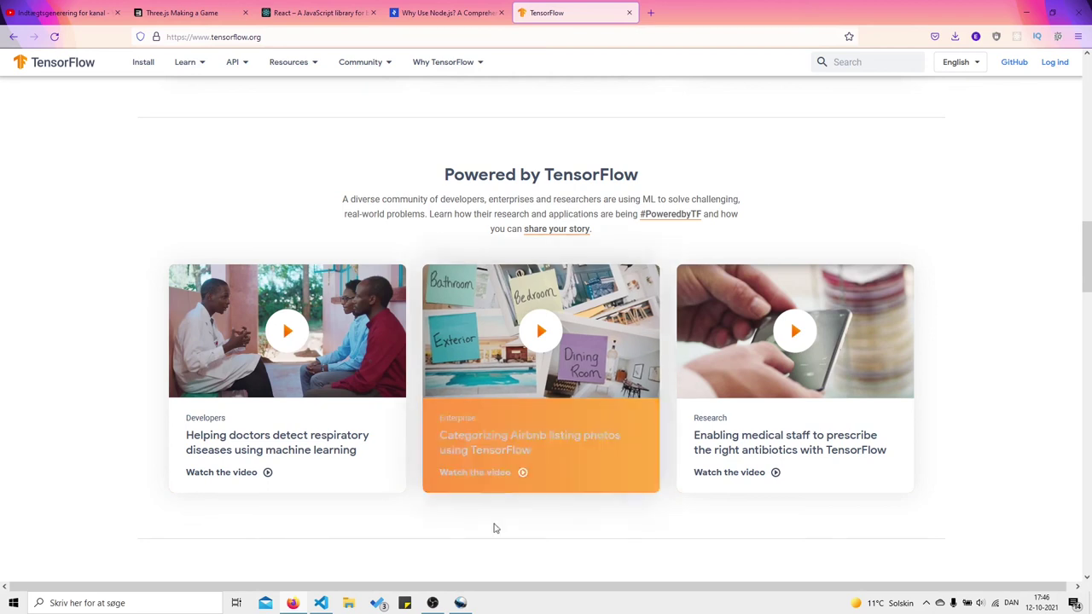
pyautogui.click(461, 603)
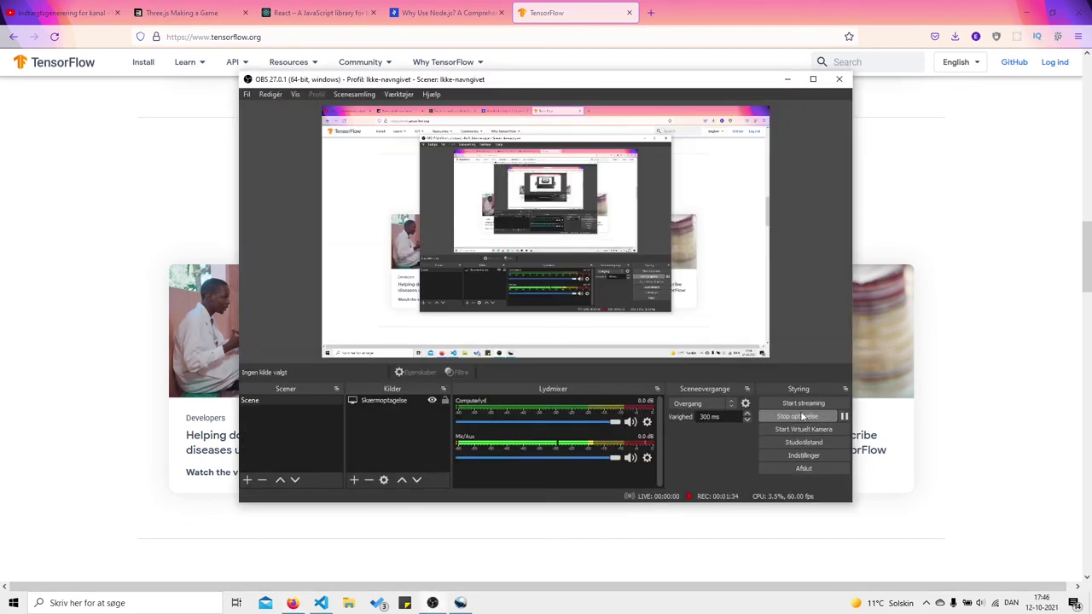